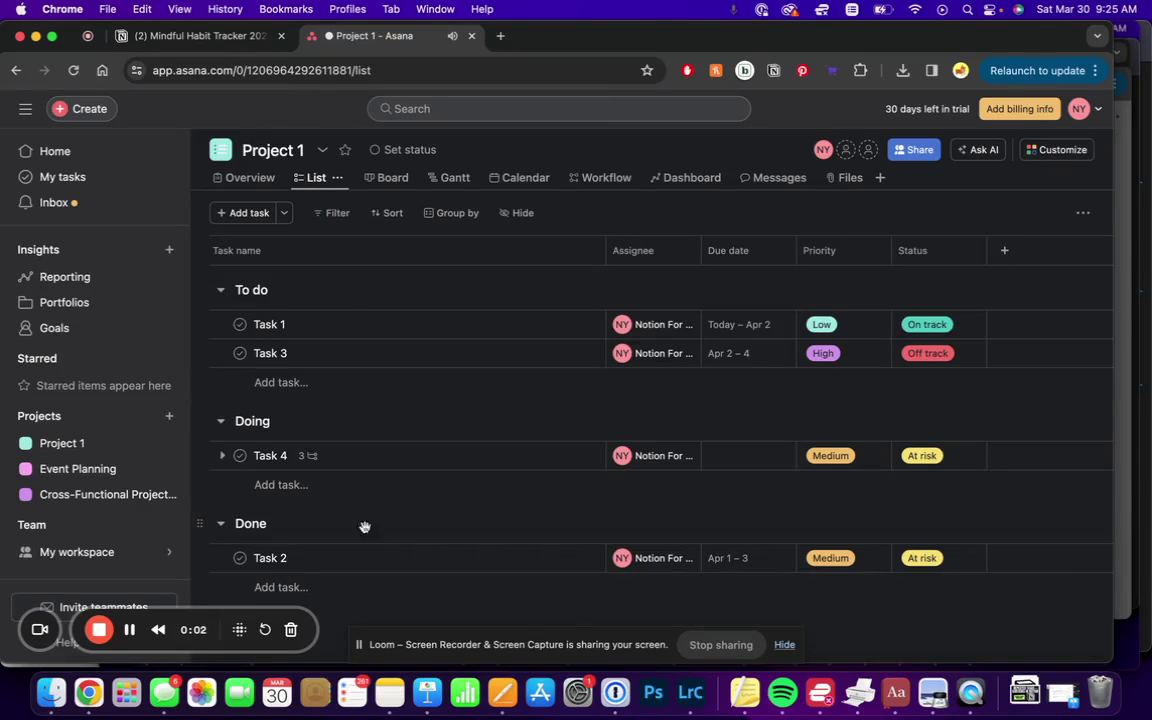
Switch from the Asana Project 1 tab to the Notion 'Mindful Habit Tracker 2024' page.
{"action": "left_click", "coordinate": [159, 36]}
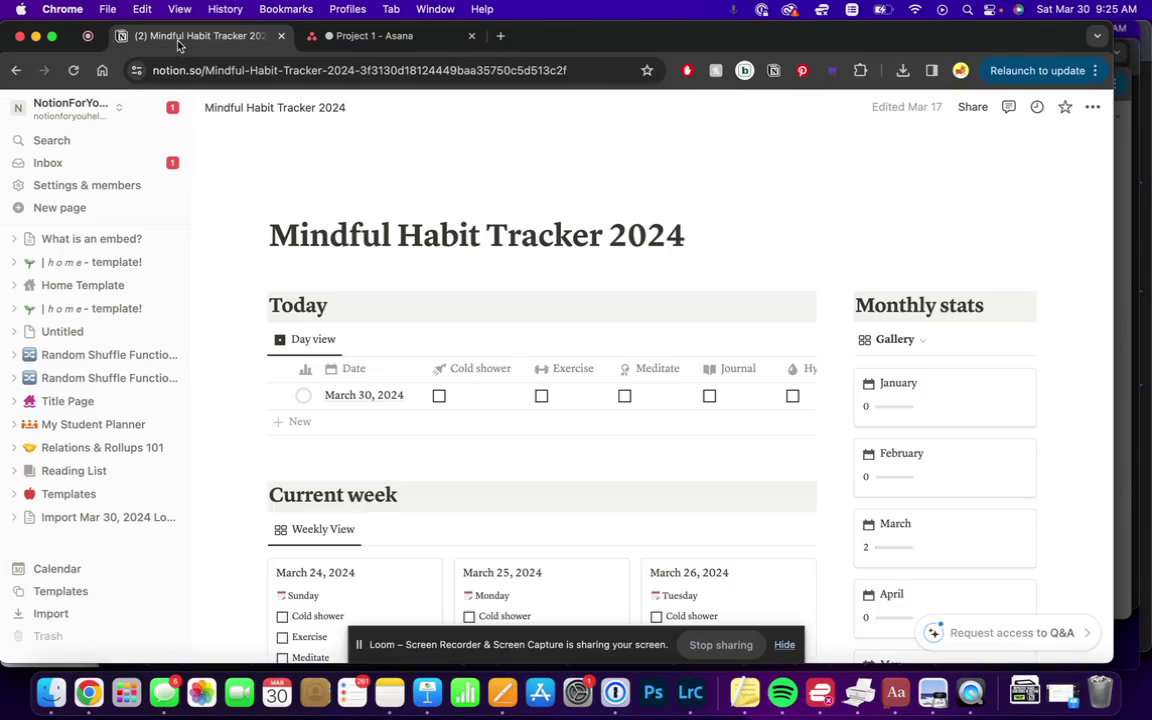
Pick Asana as the import source and select My workspace, listing Event Planning, Cross-Functional Project Plan and Project 1.
{"action": "scroll", "coordinate": [345, 341], "scroll_direction": "down", "scroll_amount": 1}
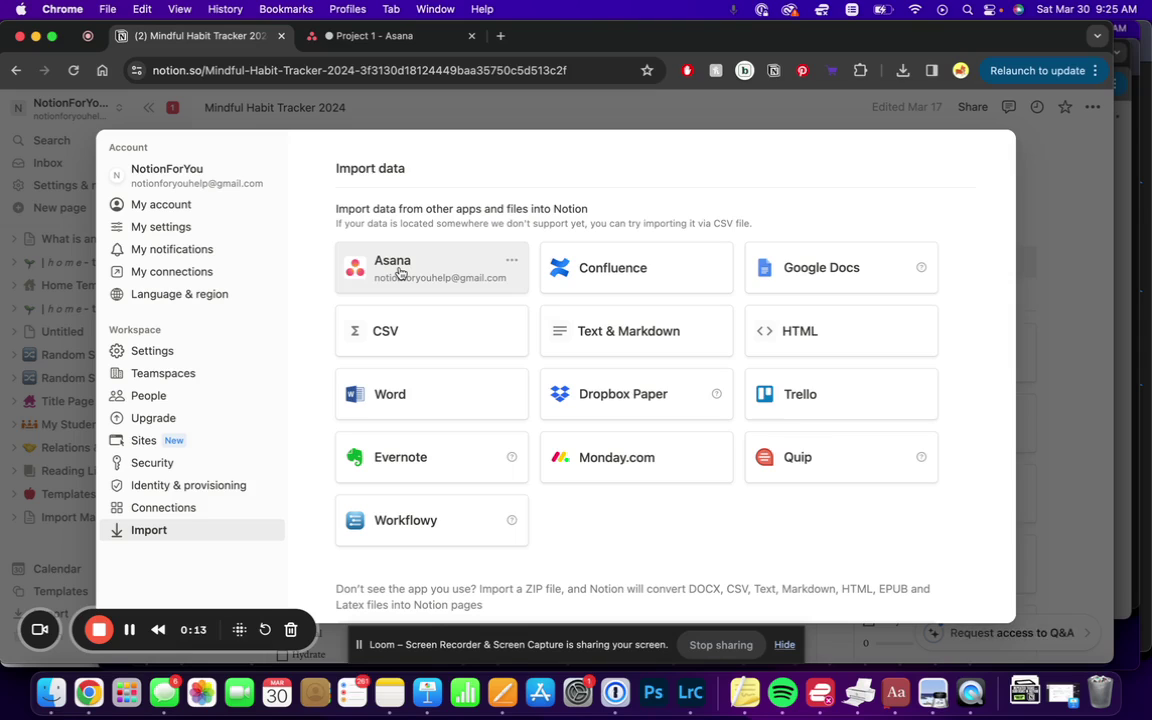
{"action": "left_click", "coordinate": [399, 270]}
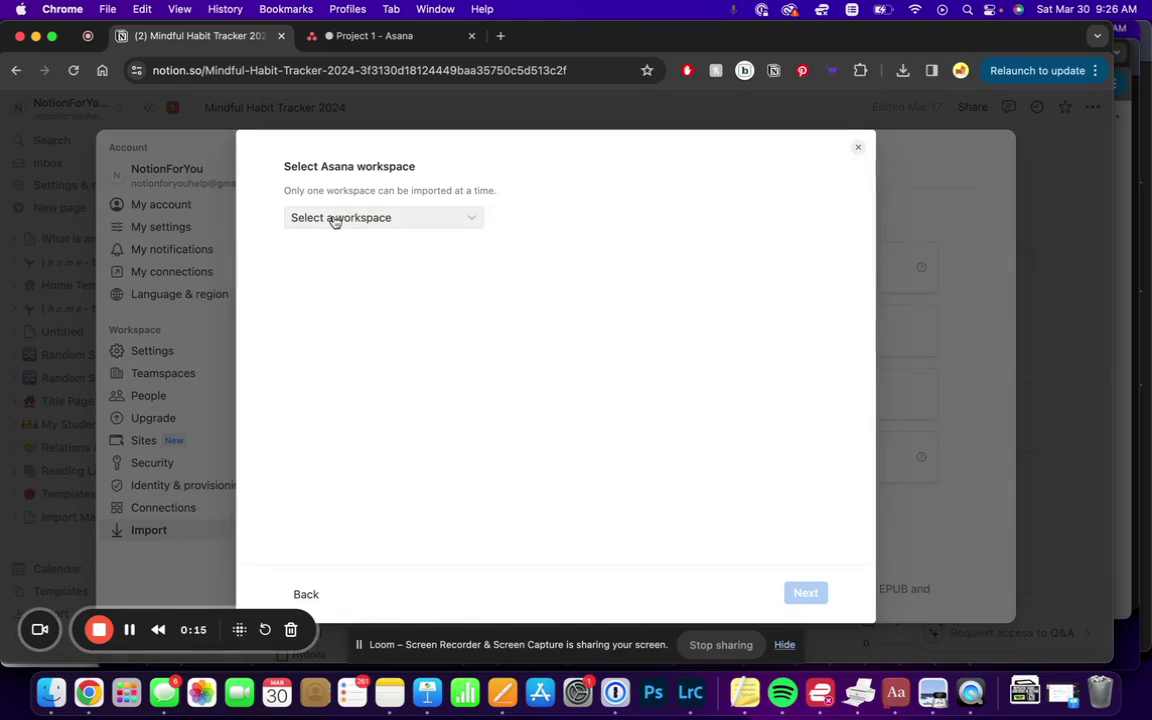
{"action": "left_click", "coordinate": [334, 218]}
{"action": "left_click", "coordinate": [340, 245]}
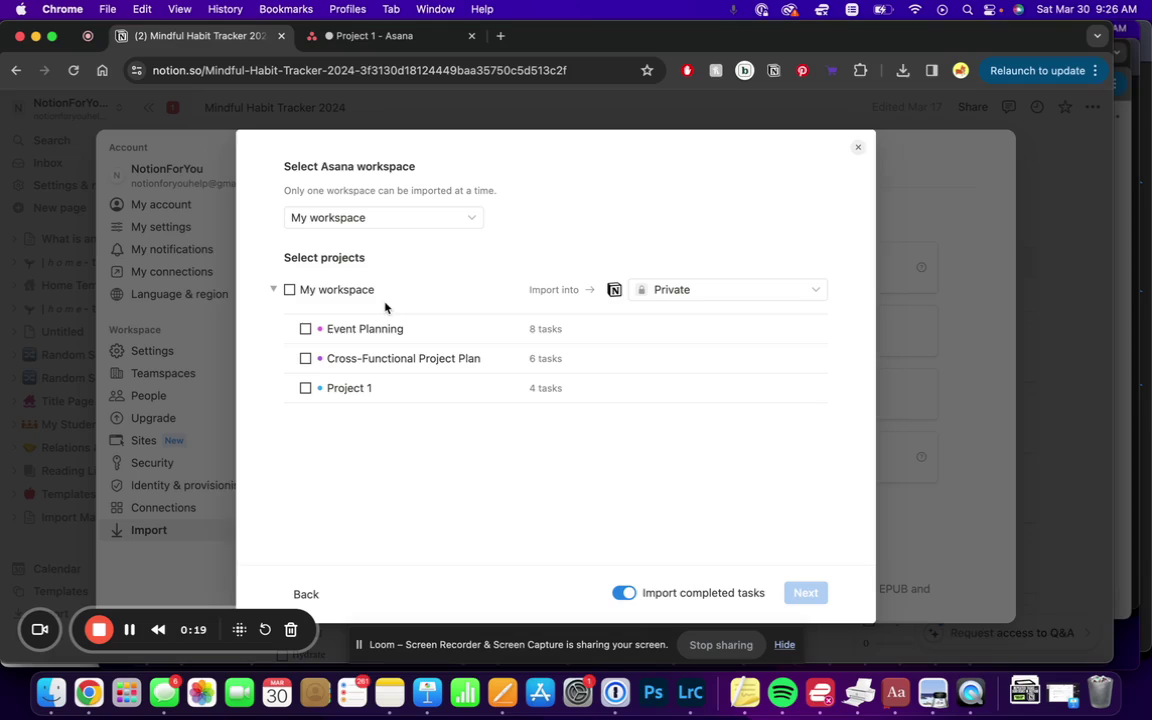
Select all three Asana projects and keep Private as the import destination, completed tasks included.
{"action": "left_click", "coordinate": [289, 291]}
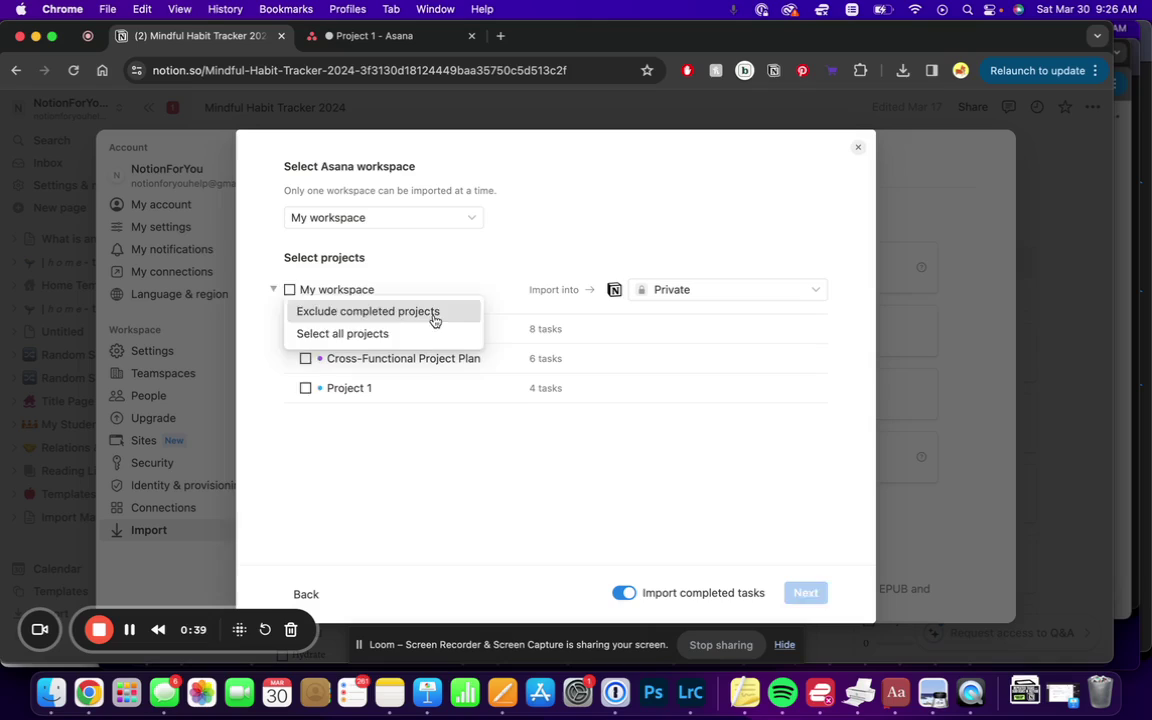
{"action": "left_click", "coordinate": [434, 318]}
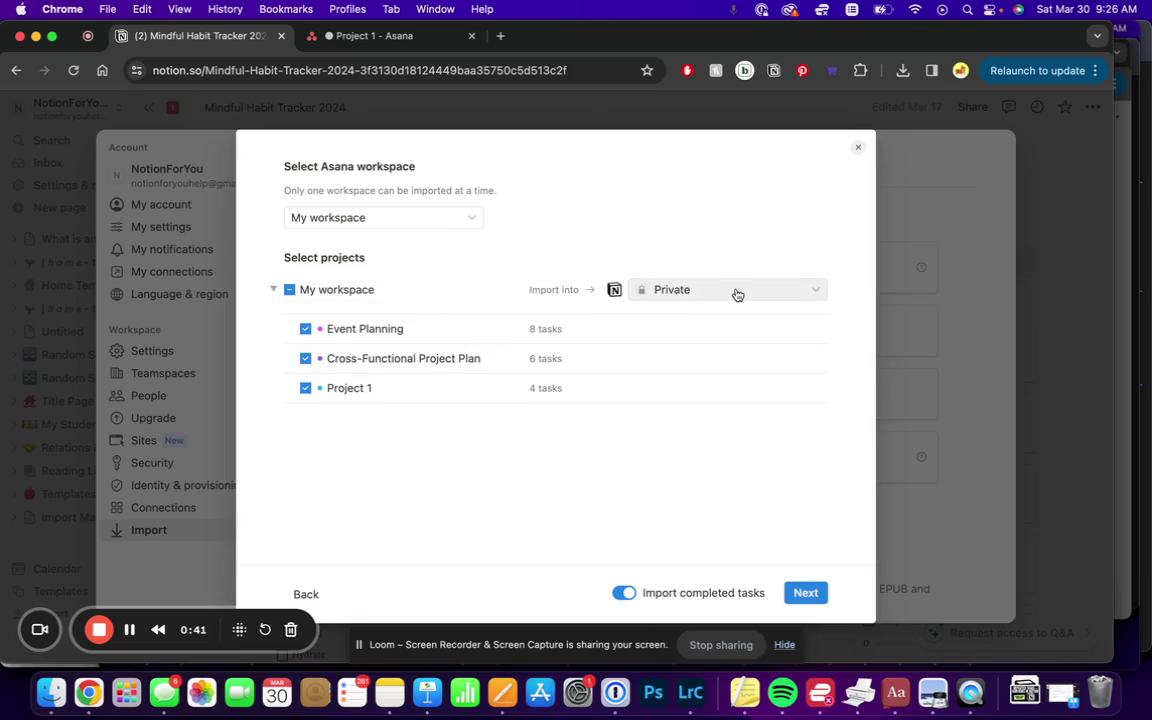
{"action": "left_click", "coordinate": [684, 295]}
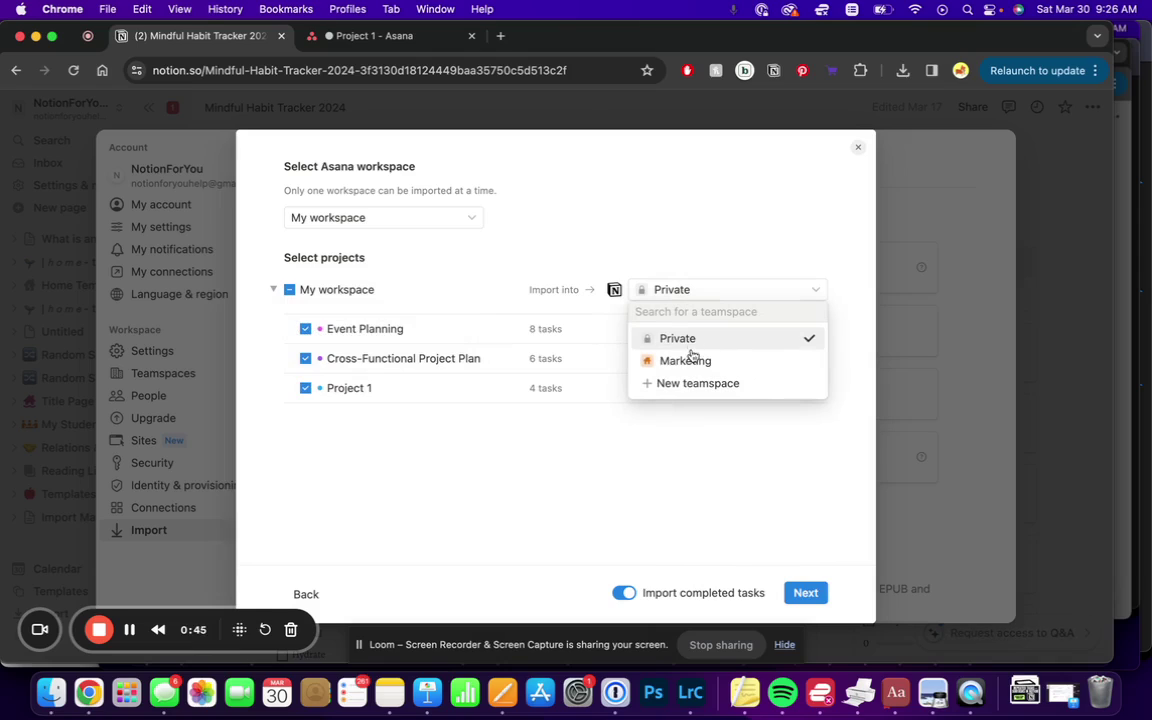
{"action": "left_click", "coordinate": [677, 441]}
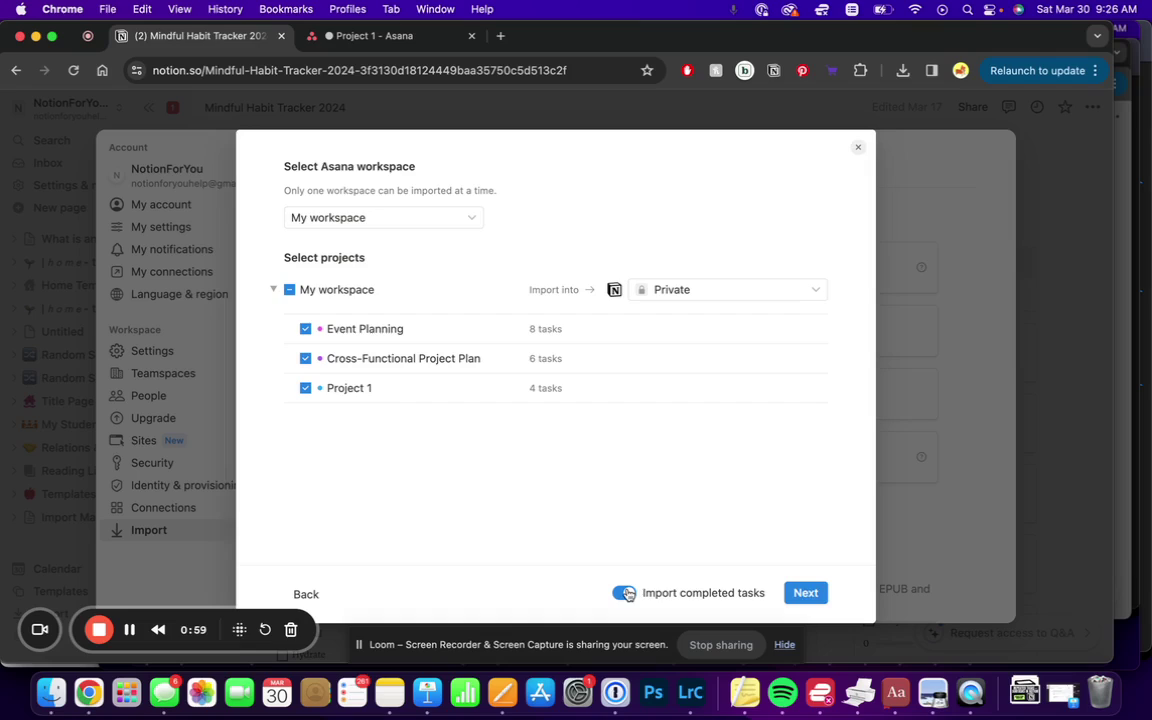
Run the import of 3 Asana projects and 21 tasks into Private and finish it.
{"action": "left_click", "coordinate": [805, 594]}
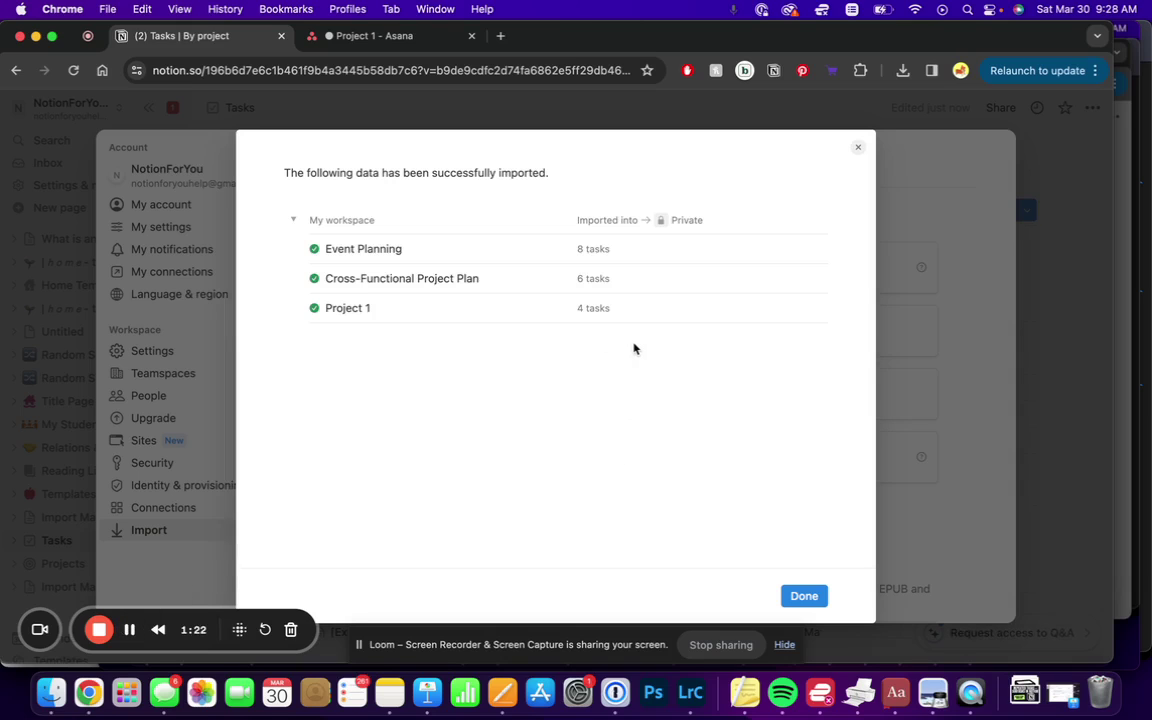
{"action": "left_click", "coordinate": [804, 596]}
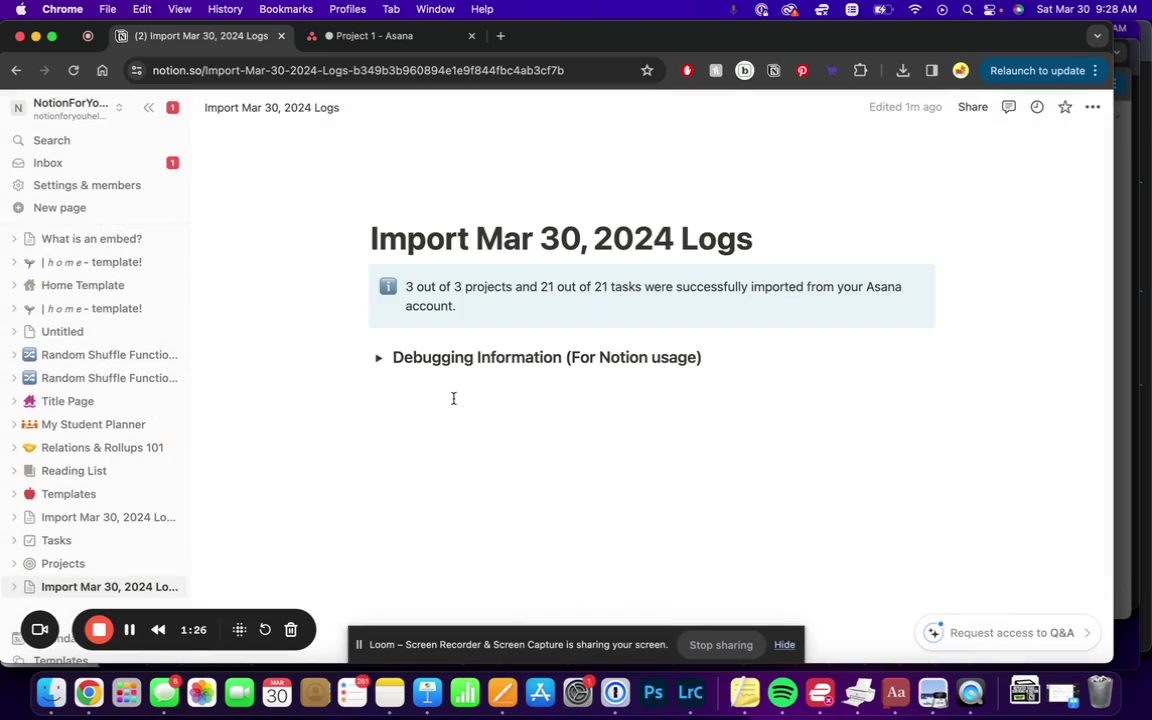
Expand Debugging Information on the 'Import Mar 30, 2024 Logs' page to show workspace and request IDs.
{"action": "left_click", "coordinate": [378, 358]}
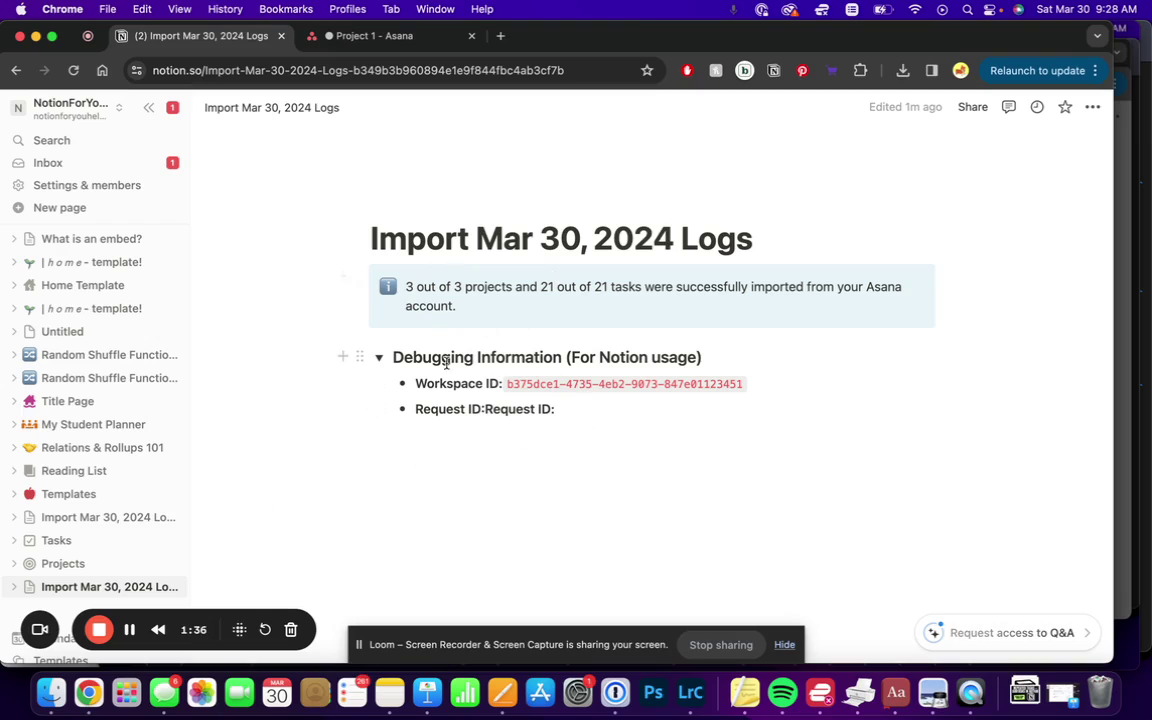
{"action": "scroll", "coordinate": [118, 532], "scroll_direction": "down", "scroll_amount": 1}
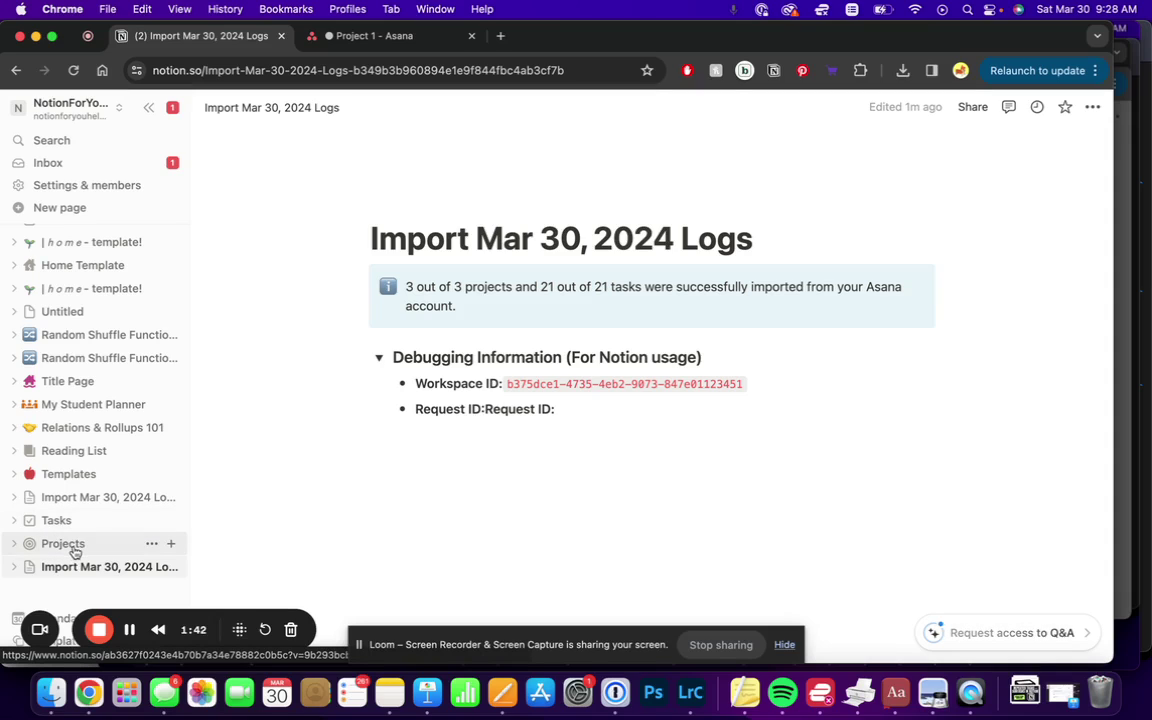
Open the Projects database and widen its status filter to include To-do, Complete and the remaining statuses.
{"action": "left_click", "coordinate": [63, 544]}
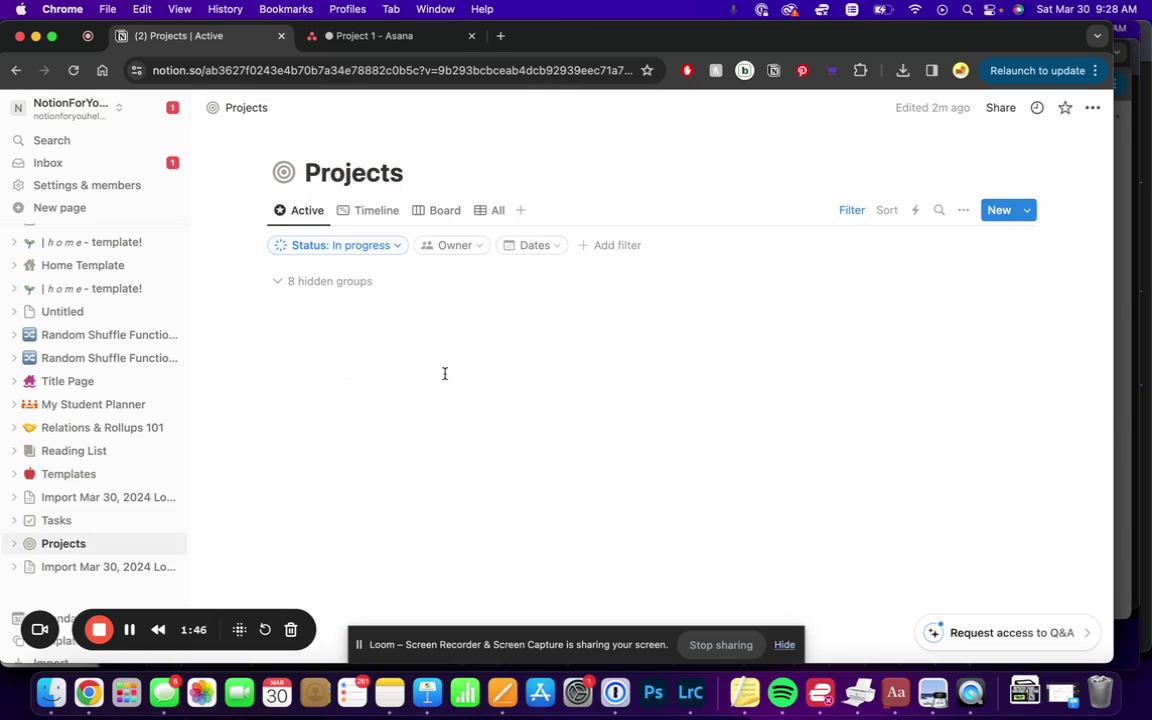
{"action": "left_click", "coordinate": [366, 251]}
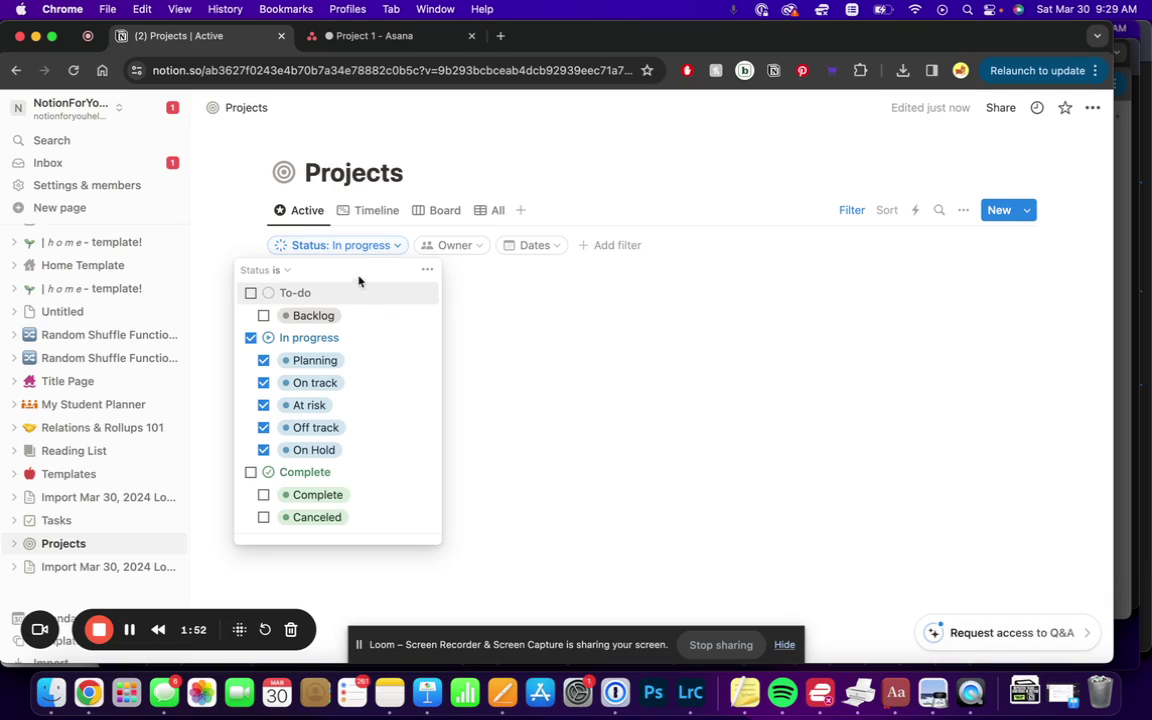
{"action": "left_click", "coordinate": [340, 292]}
{"action": "left_click", "coordinate": [352, 472]}
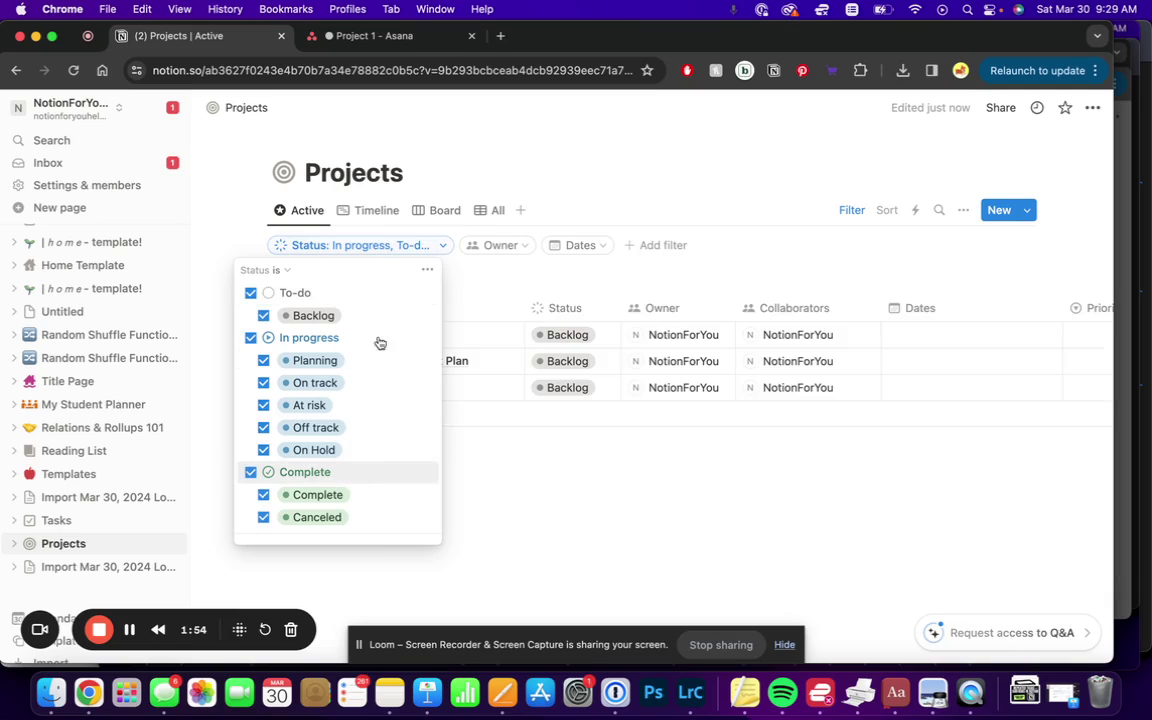
{"action": "left_click", "coordinate": [586, 197]}
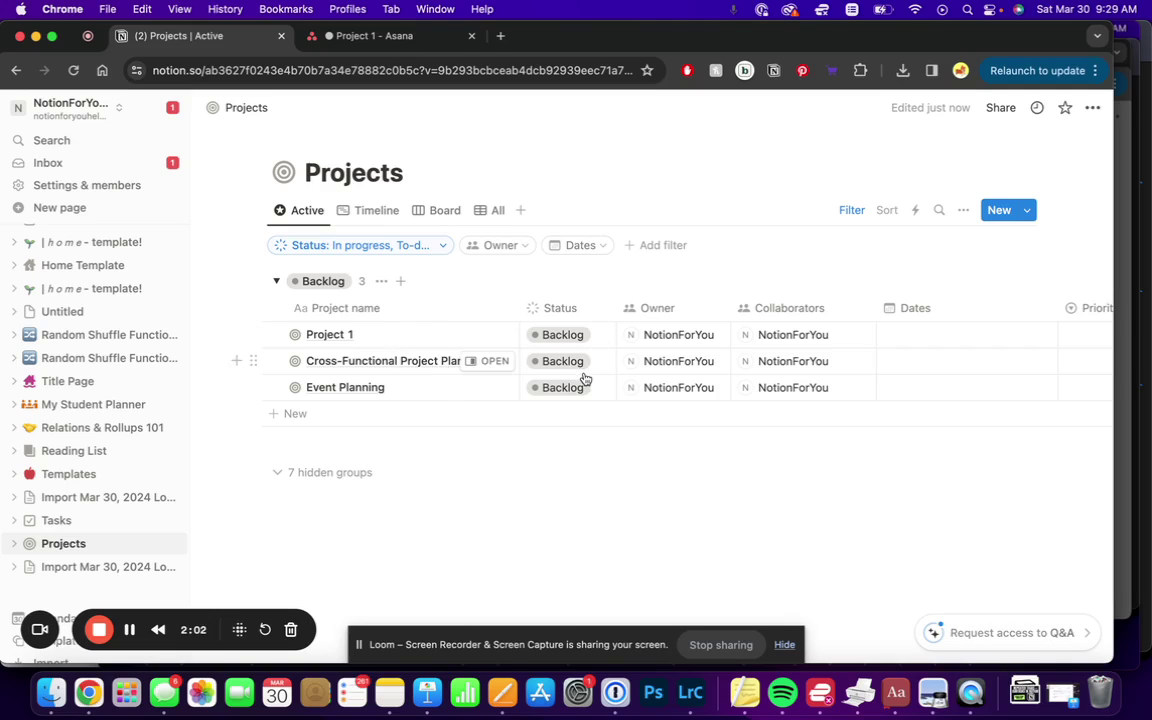
Scroll across the table to review Status, Owner, Collaborators, Dates, Priority and Completion columns.
{"action": "scroll", "coordinate": [719, 358], "scroll_direction": "right", "scroll_amount": 5}
{"action": "scroll", "coordinate": [719, 358], "scroll_direction": "right", "scroll_amount": 2}
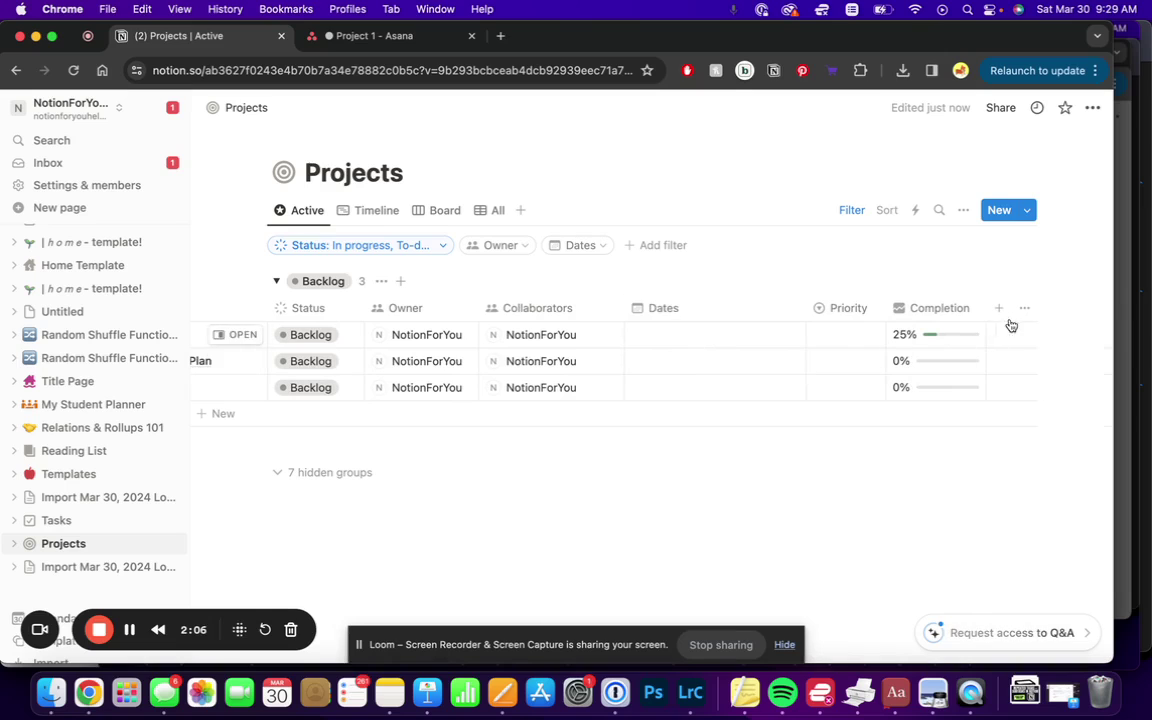
{"action": "scroll", "coordinate": [795, 381], "scroll_direction": "left", "scroll_amount": 3}
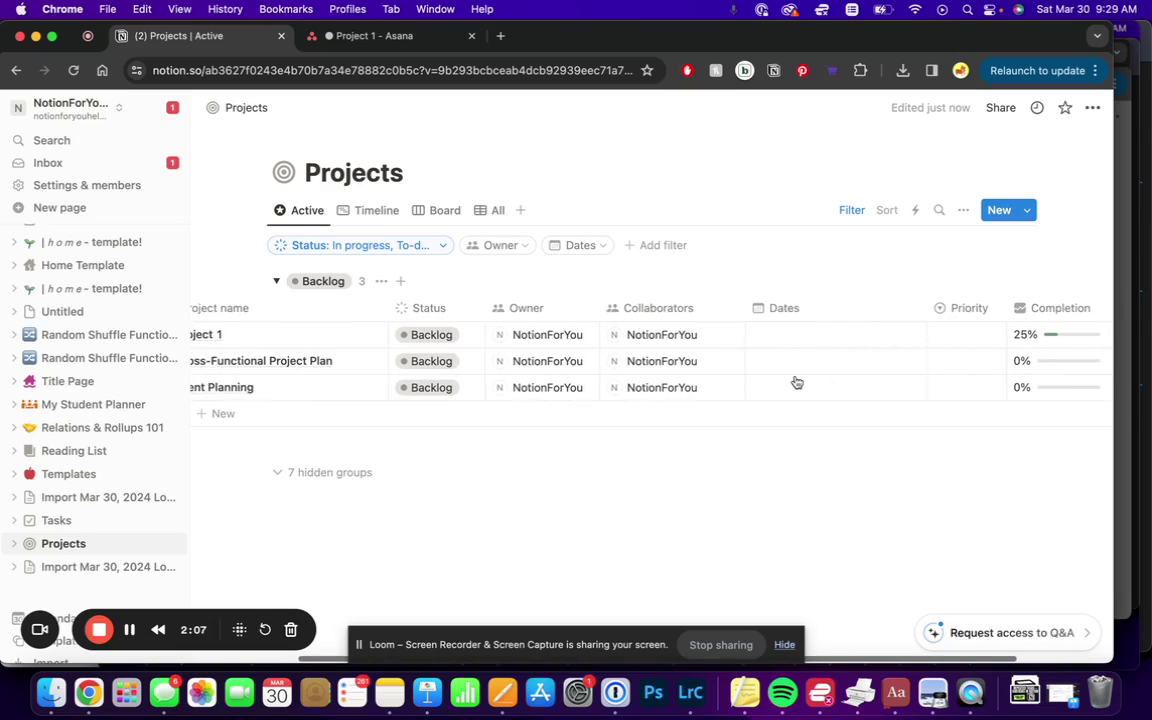
Open the Tasks database and tour its Board, All tasks, Mine and By project views.
{"action": "left_click", "coordinate": [70, 530]}
{"action": "scroll", "coordinate": [389, 476], "scroll_direction": "down", "scroll_amount": 1}
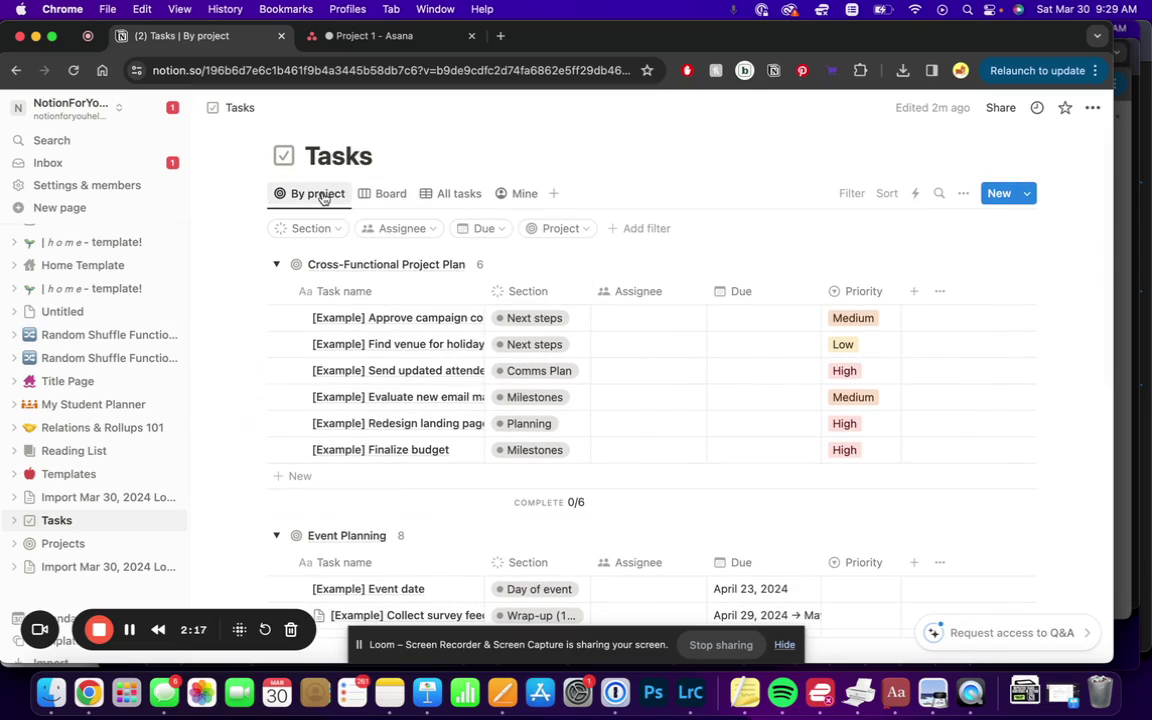
{"action": "left_click", "coordinate": [388, 194]}
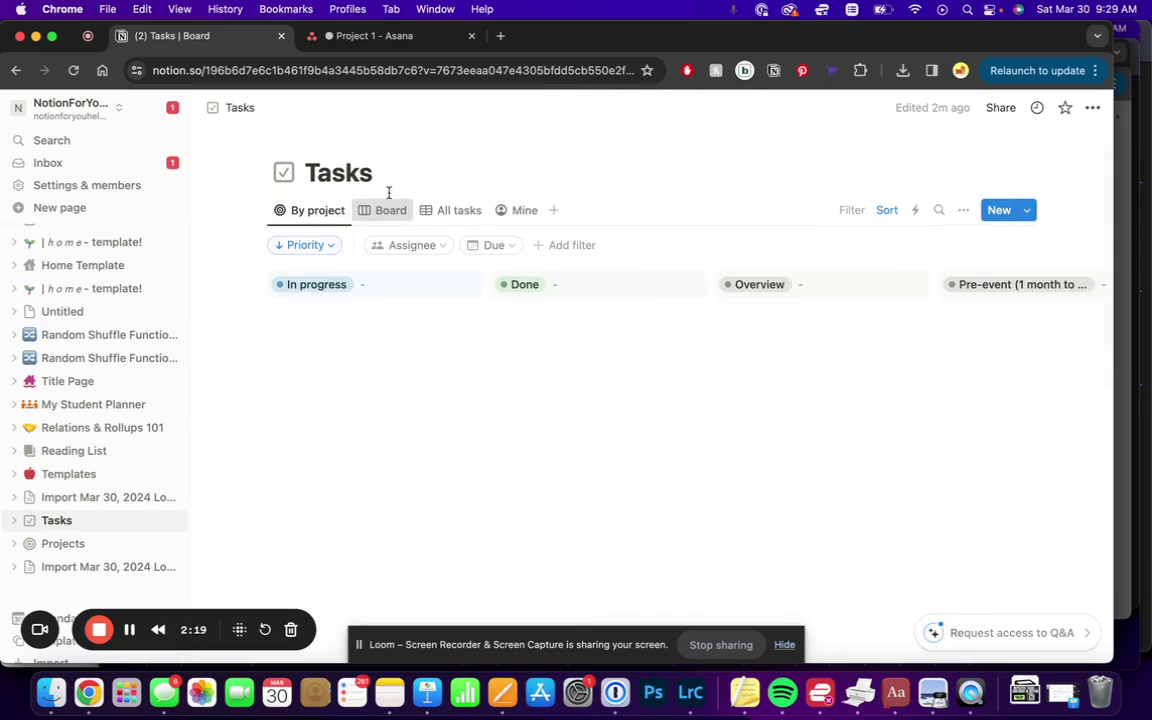
{"action": "left_click", "coordinate": [444, 212]}
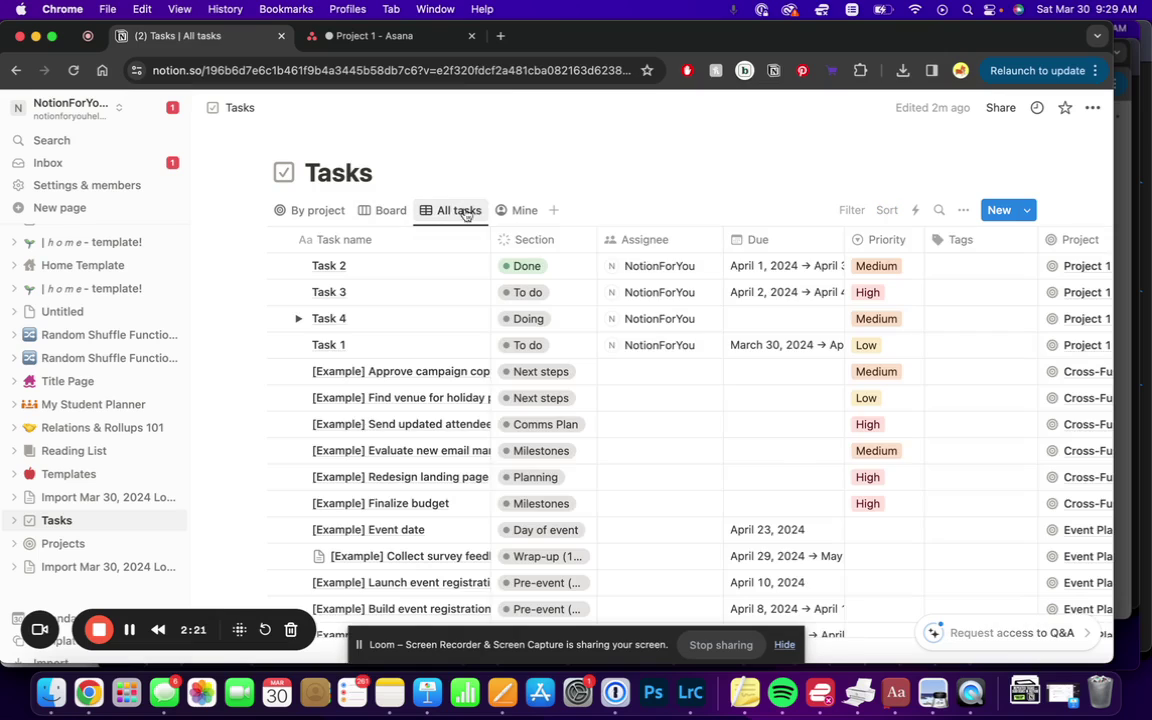
{"action": "left_click", "coordinate": [524, 212]}
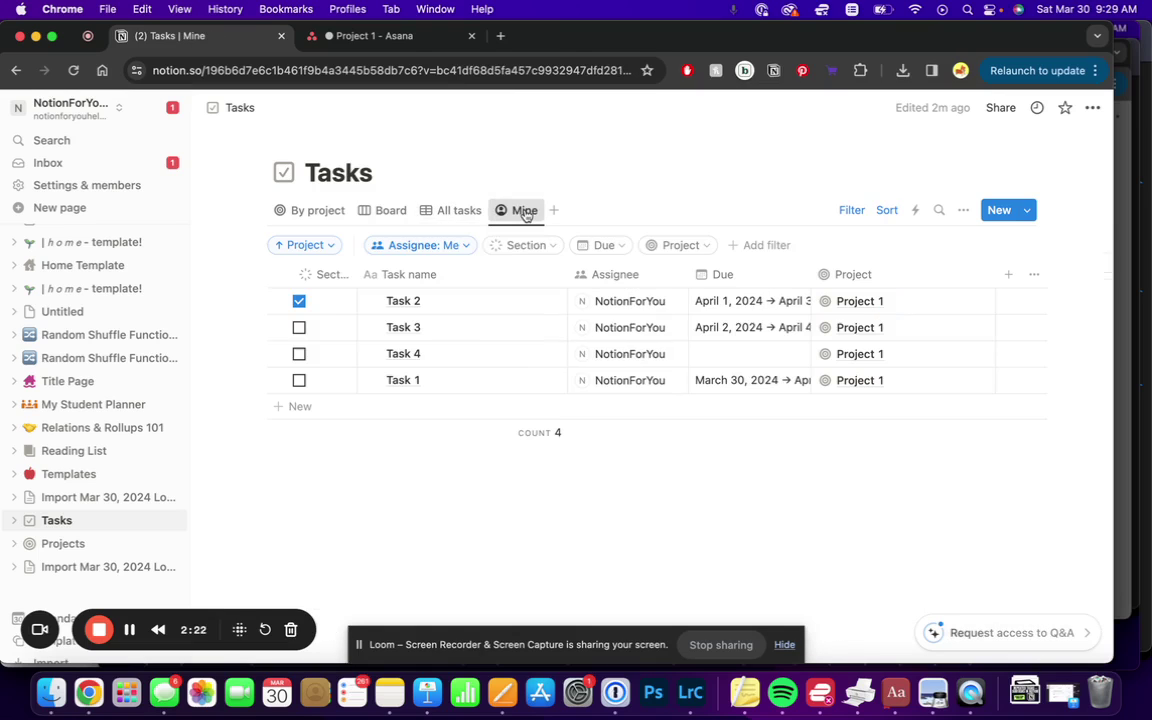
{"action": "left_click", "coordinate": [326, 211]}
Expand Task 4 to reveal Subtask 1, 2 and 3.
{"action": "scroll", "coordinate": [516, 440], "scroll_direction": "down", "scroll_amount": 4}
{"action": "scroll", "coordinate": [510, 440], "scroll_direction": "down", "scroll_amount": 2}
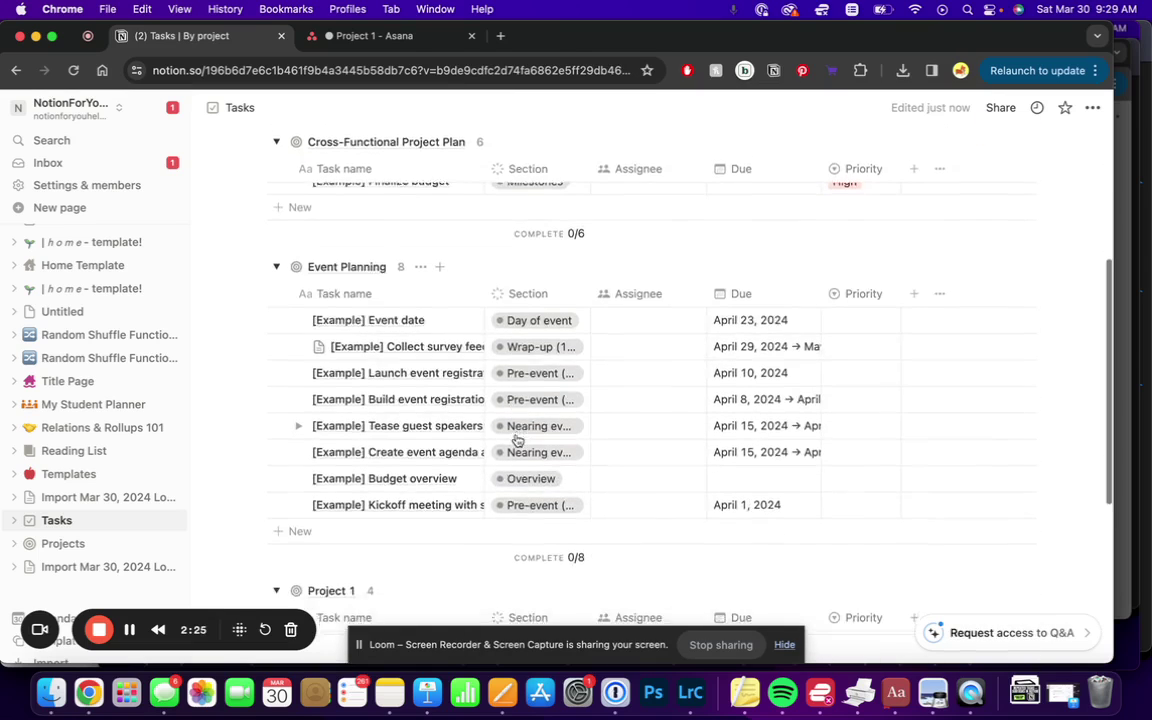
{"action": "scroll", "coordinate": [505, 440], "scroll_direction": "down", "scroll_amount": 2}
{"action": "scroll", "coordinate": [496, 441], "scroll_direction": "down", "scroll_amount": 3}
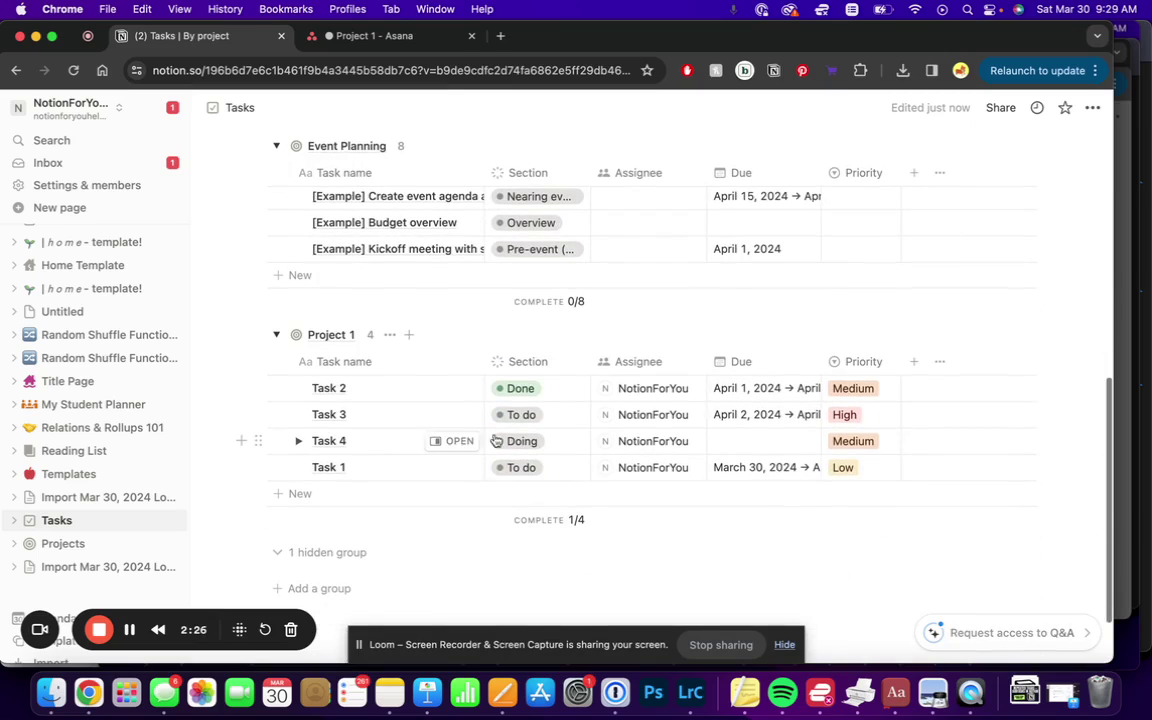
{"action": "left_click", "coordinate": [300, 442]}
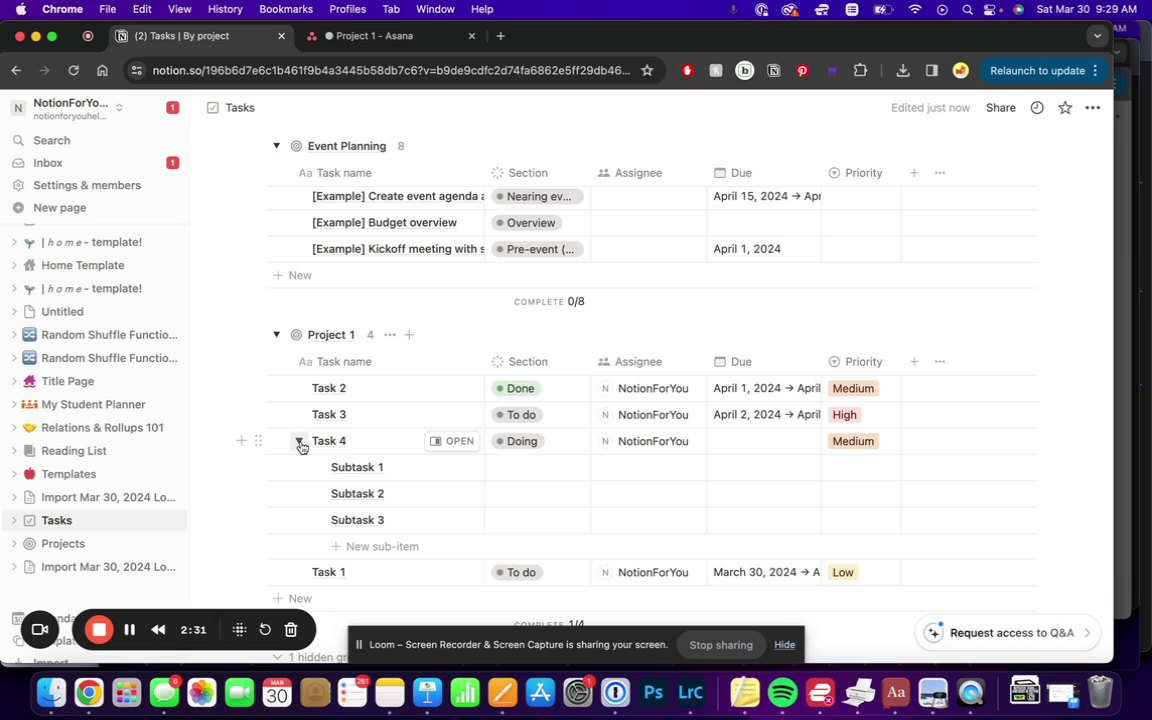
{"action": "scroll", "coordinate": [526, 478], "scroll_direction": "up", "scroll_amount": 10}
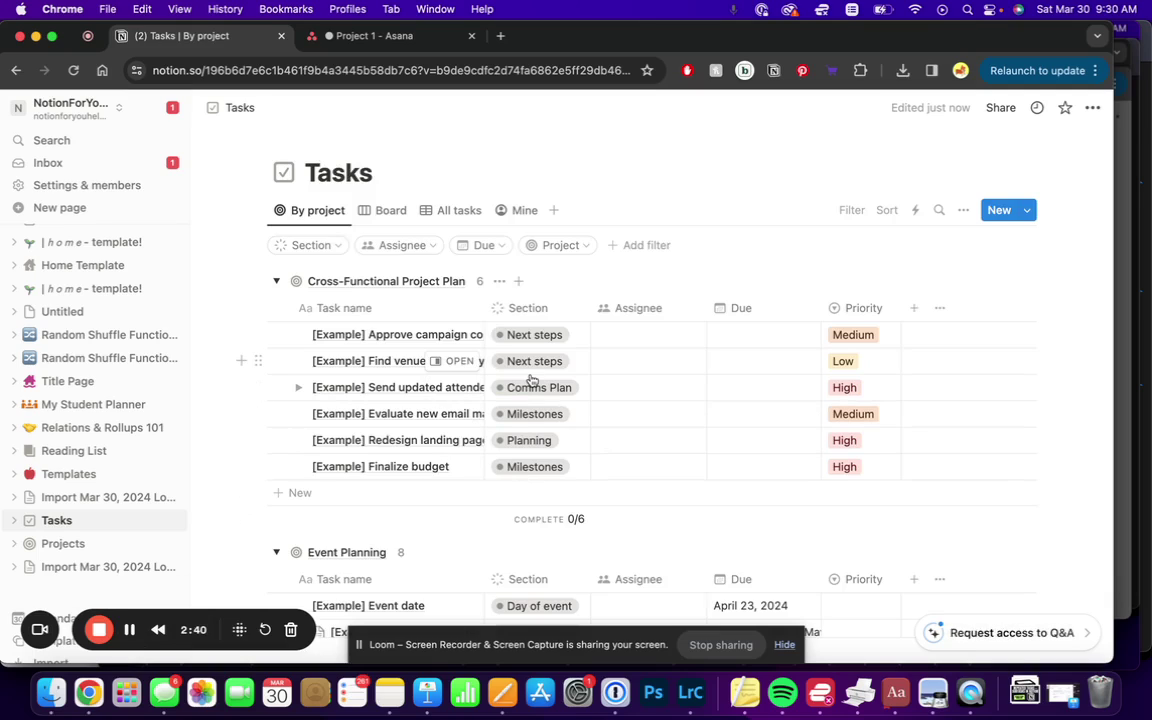
Show the Tasks database's Mine view and check its Assignee: Me filter, listing five tasks.
{"action": "left_click", "coordinate": [62, 543]}
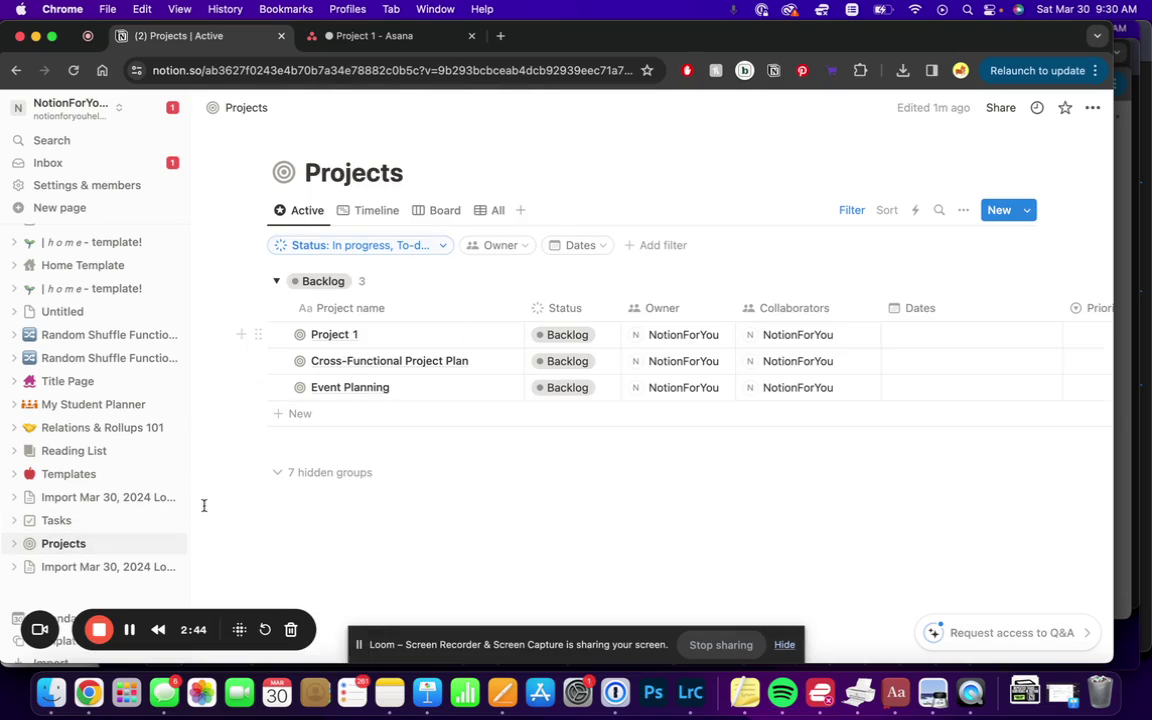
{"action": "left_click", "coordinate": [50, 521]}
{"action": "scroll", "coordinate": [405, 497], "scroll_direction": "down", "scroll_amount": 3}
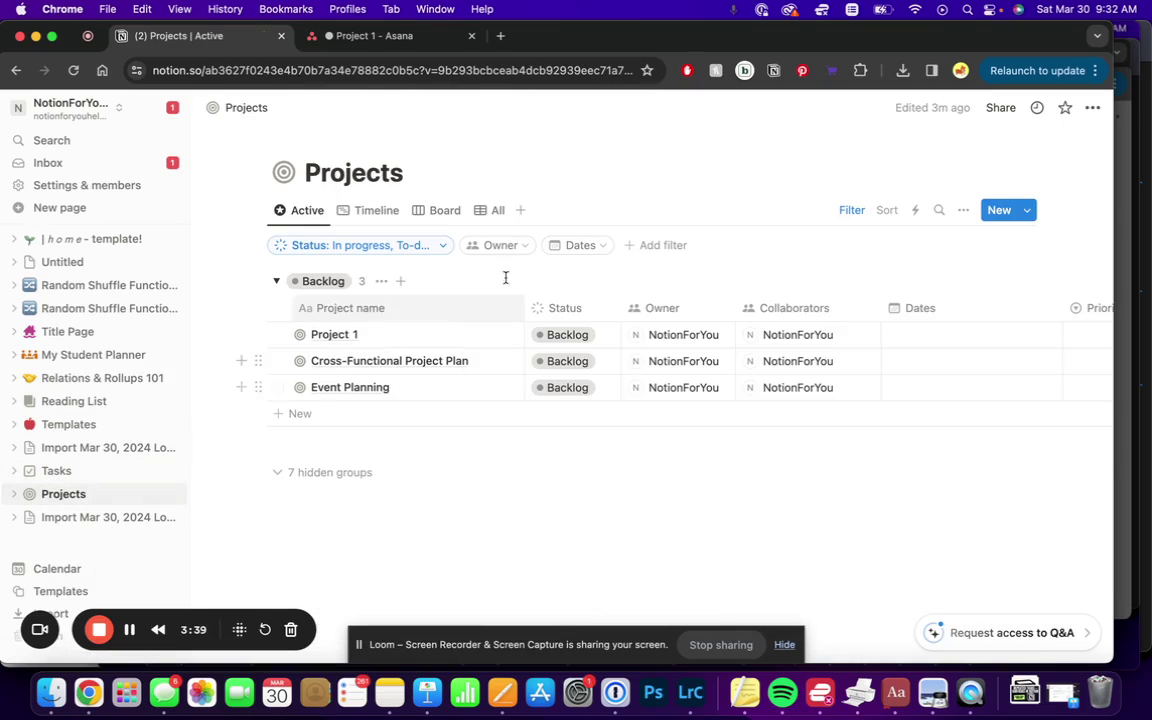
{"action": "left_click", "coordinate": [52, 471]}
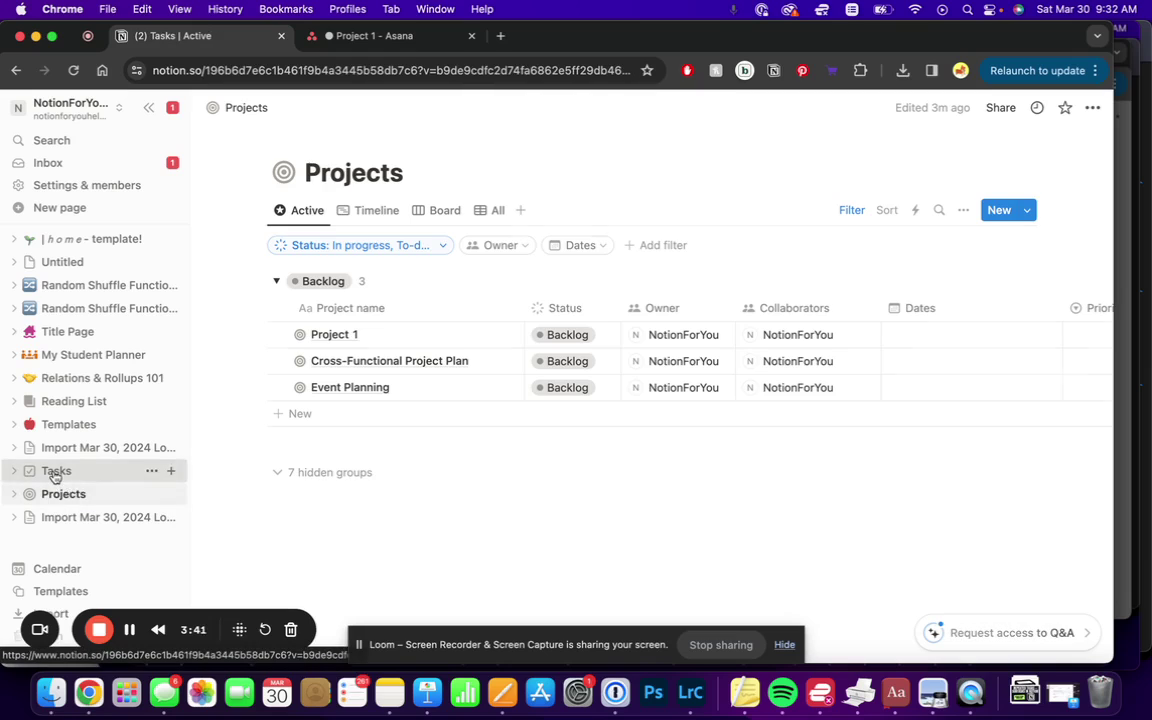
{"action": "left_click", "coordinate": [520, 211]}
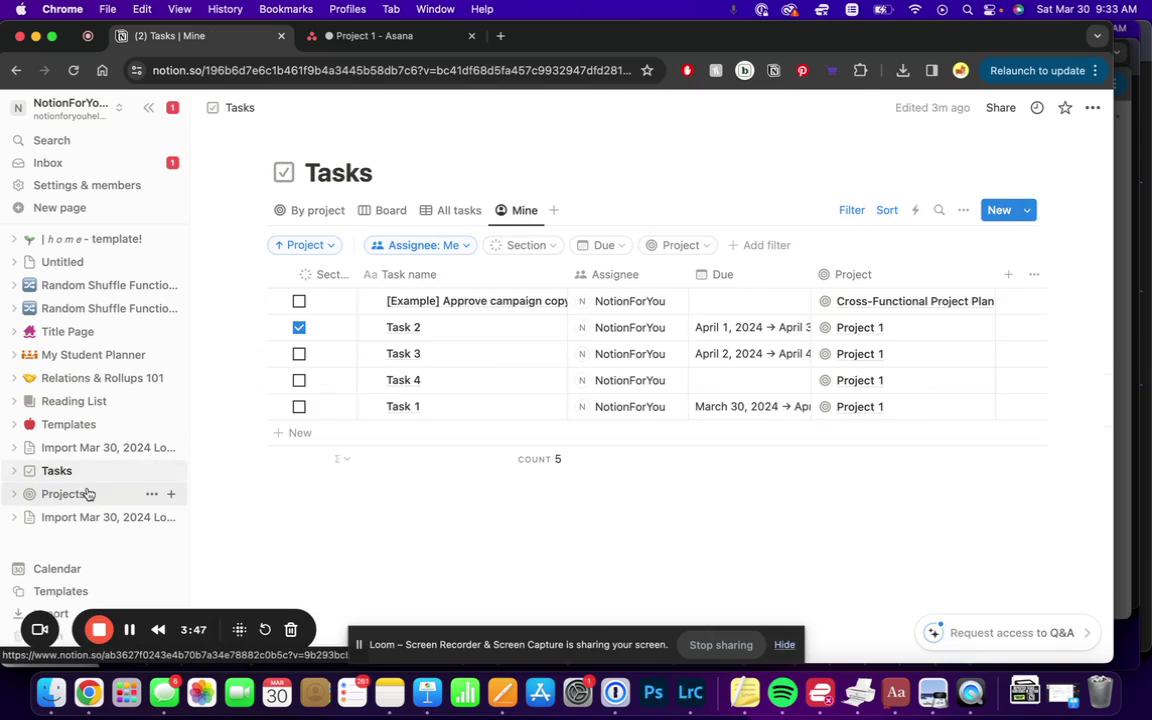
{"action": "left_click", "coordinate": [419, 246]}
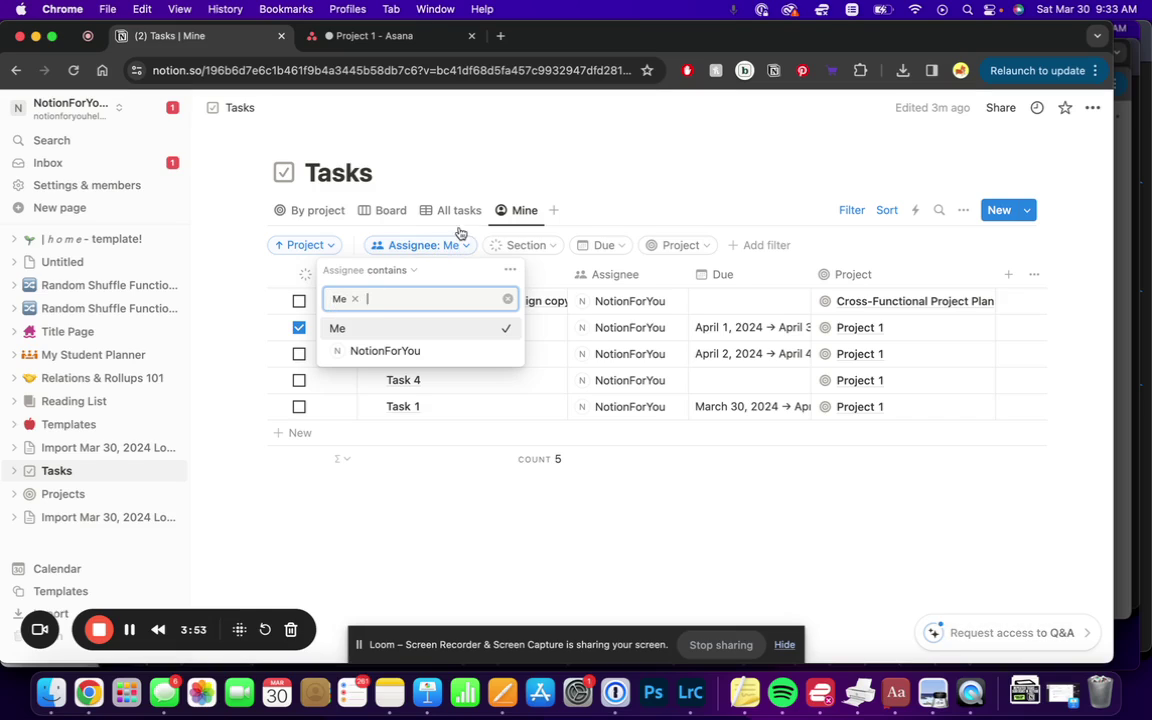
{"action": "left_click", "coordinate": [560, 147]}
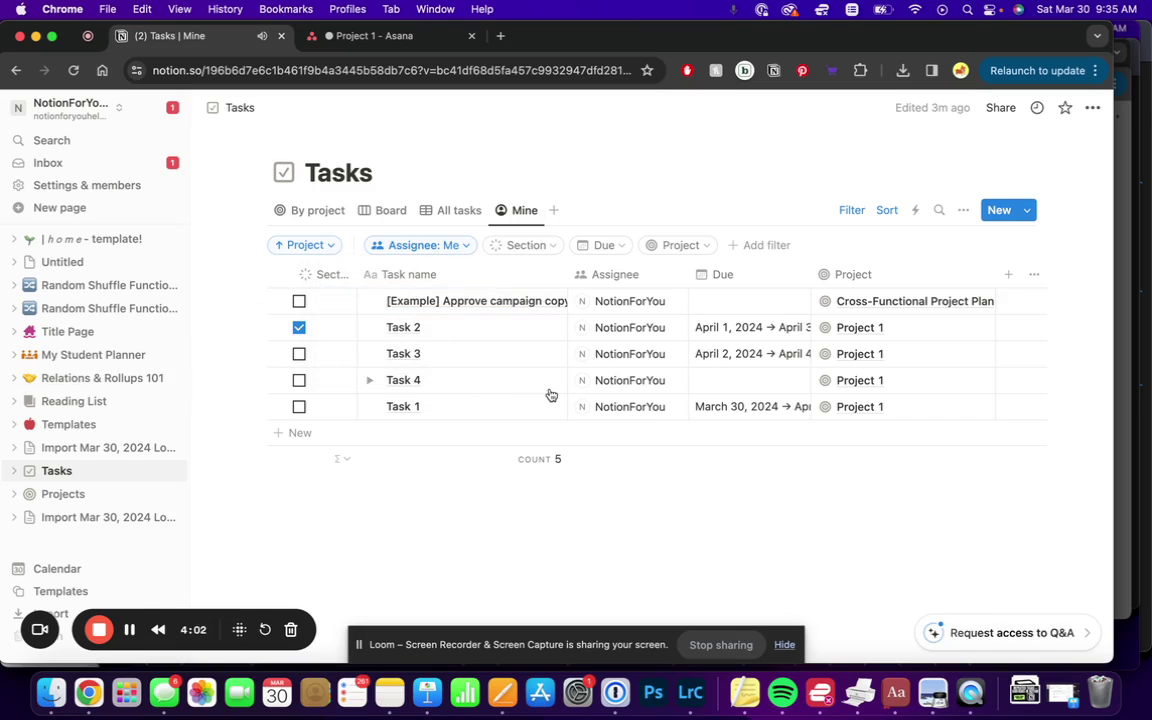